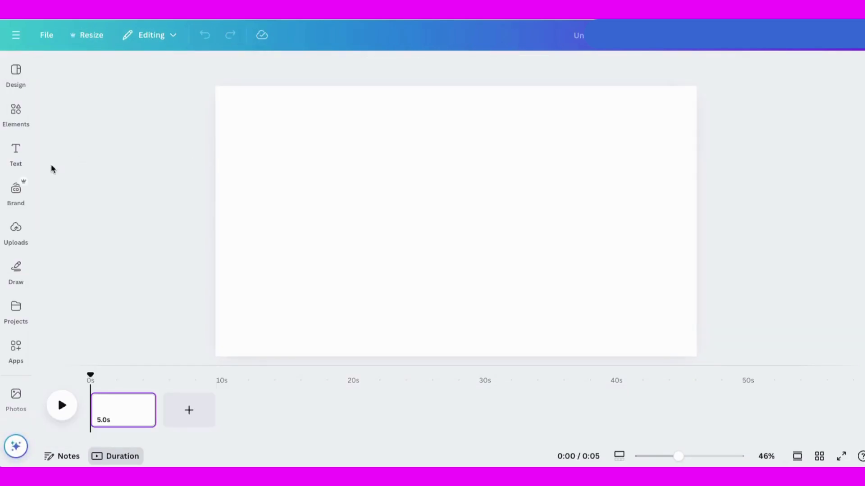
# Step: Stretch the uploaded two-kids-on-sofa cartoon over page one and add a blank 5-second page
pyautogui.click(16, 229)
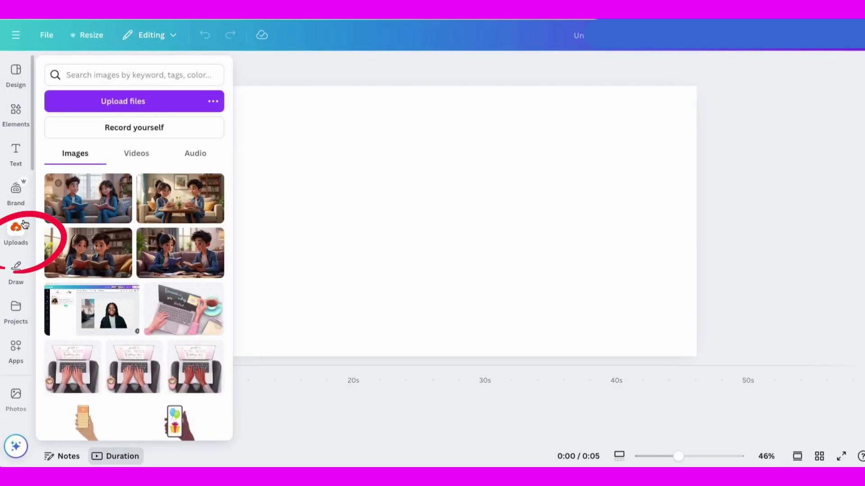
pyautogui.click(88, 199)
pyautogui.click(428, 223)
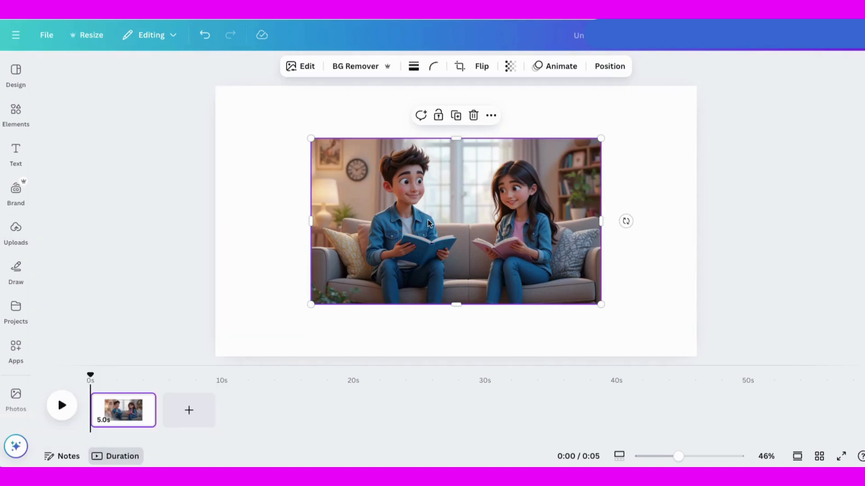
pyautogui.moveTo(363, 238); pyautogui.dragTo(266, 185)
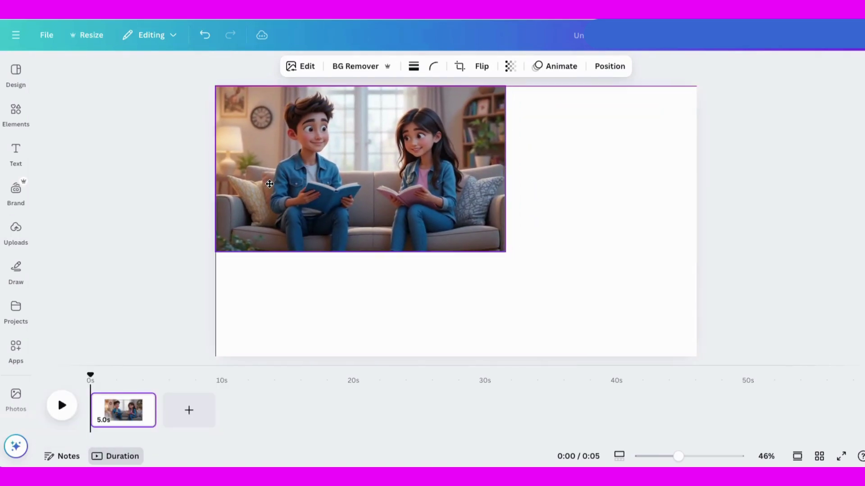
pyautogui.moveTo(510, 252); pyautogui.dragTo(696, 357)
pyautogui.click(189, 409)
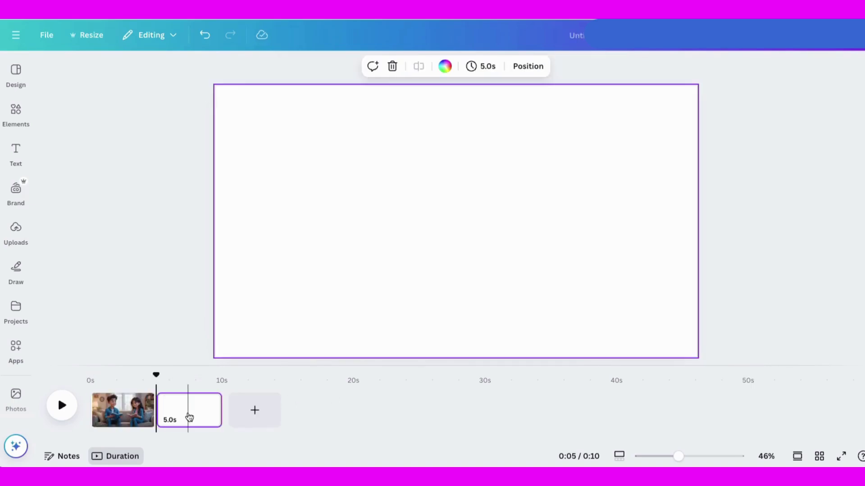
pyautogui.click(167, 380)
# Step: Search the Apps library for 'speed' and view the Speed Painter app's details
pyautogui.click(21, 348)
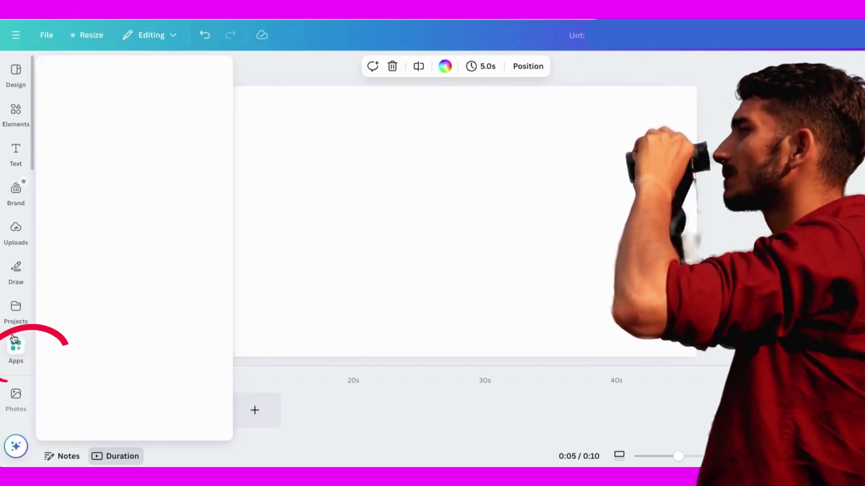
pyautogui.click(76, 71)
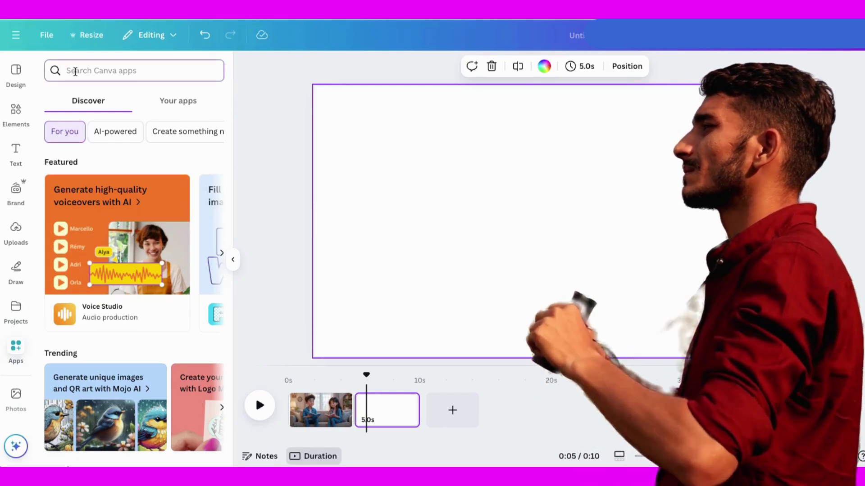
pyautogui.write('speed')
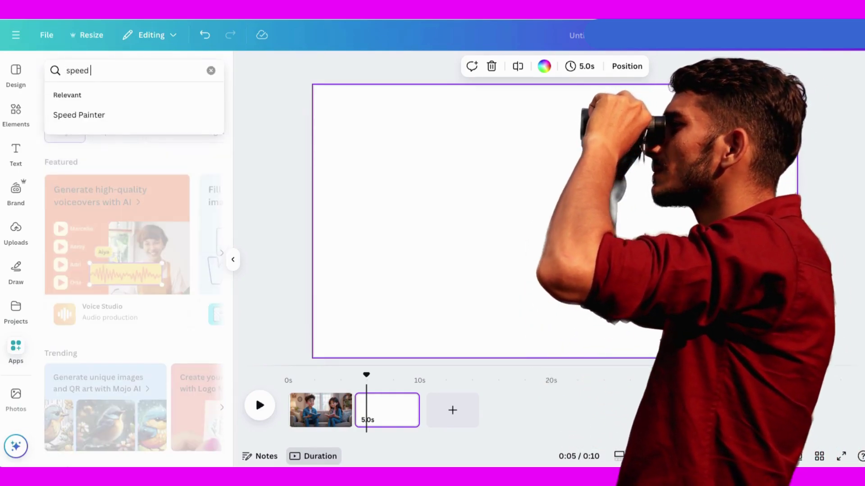
pyautogui.click(67, 116)
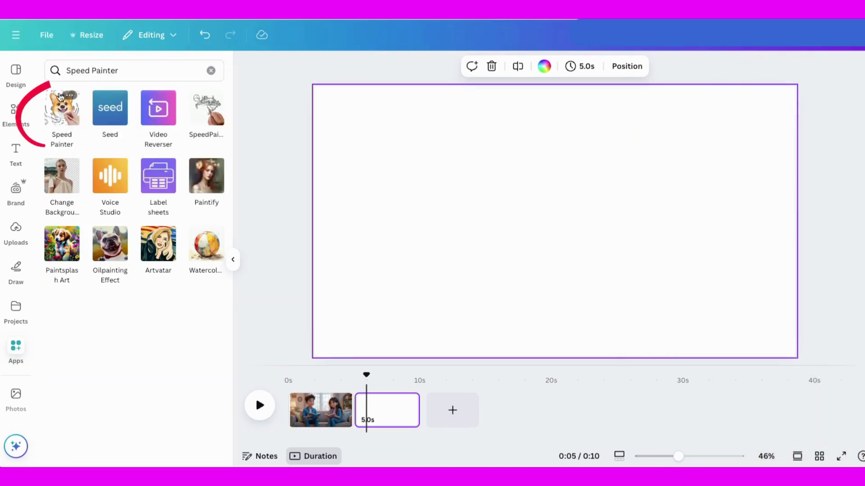
pyautogui.click(60, 112)
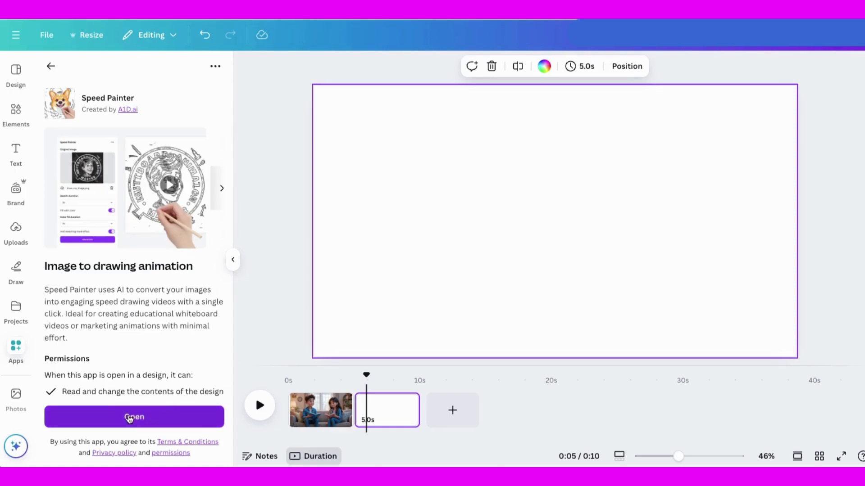
# Step: Load piclumen-1736883469544.png into Speed Painter, keep 3s colour fill, and generate the drawing video
pyautogui.click(129, 418)
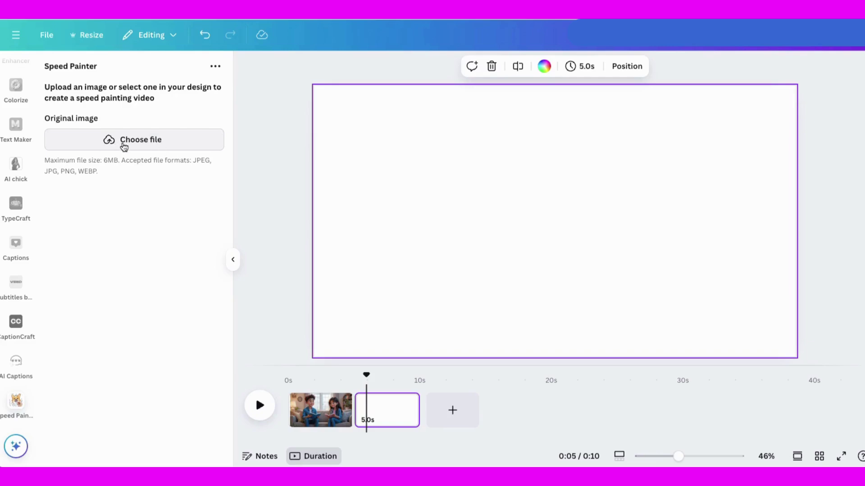
pyautogui.click(124, 146)
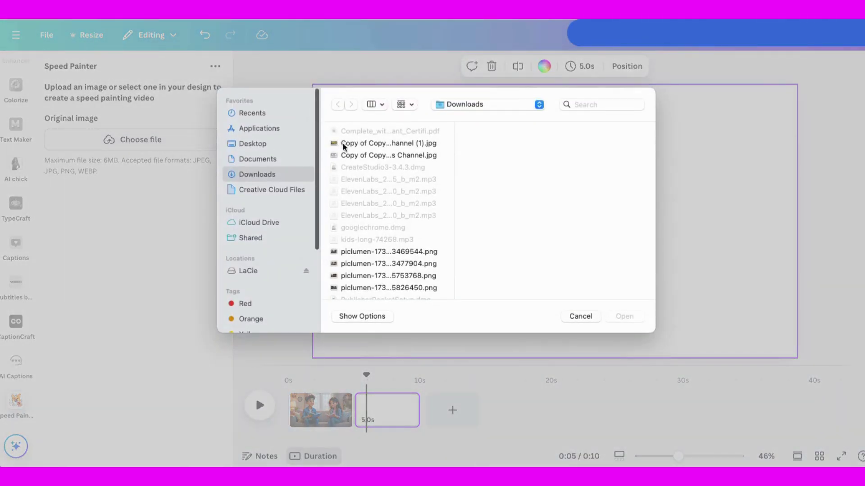
pyautogui.click(410, 251)
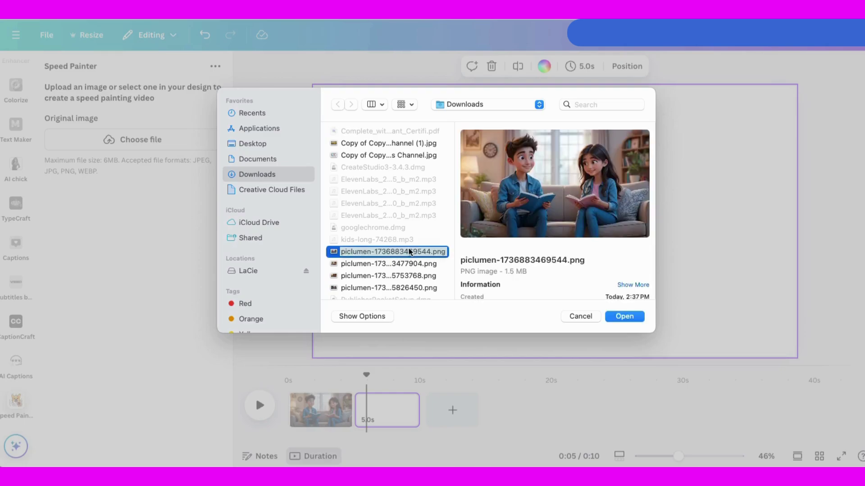
pyautogui.click(625, 316)
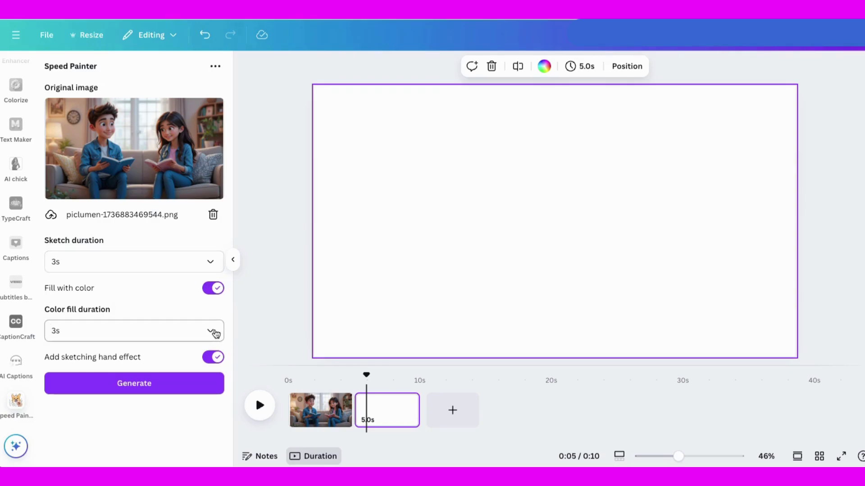
pyautogui.click(210, 331)
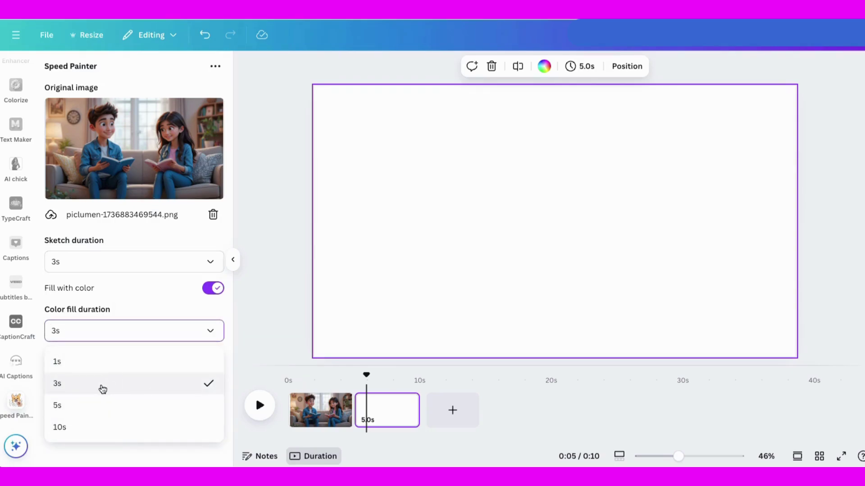
pyautogui.click(102, 385)
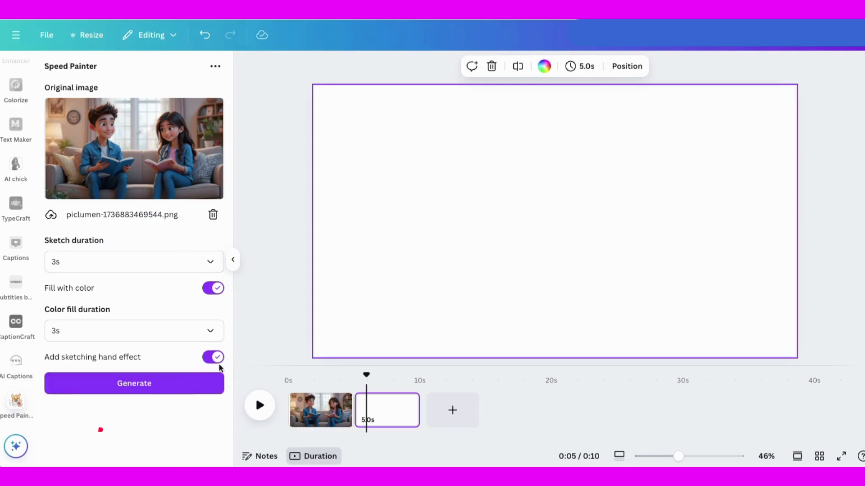
pyautogui.click(134, 387)
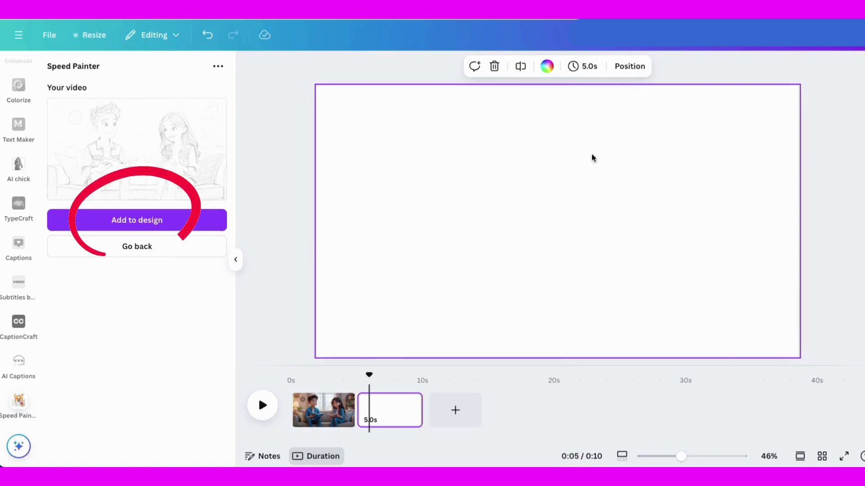
# Step: Add the finished 6-second pencil-sketch sofa video to the second page
pyautogui.moveTo(148, 149)
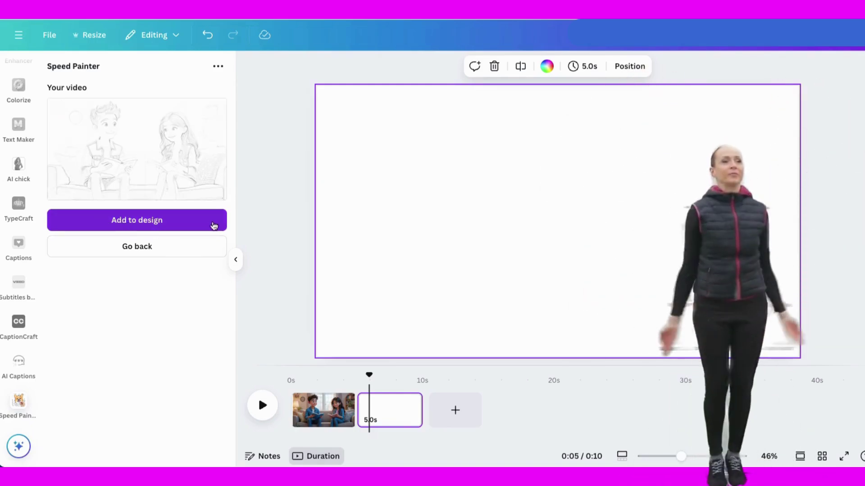
pyautogui.click(142, 223)
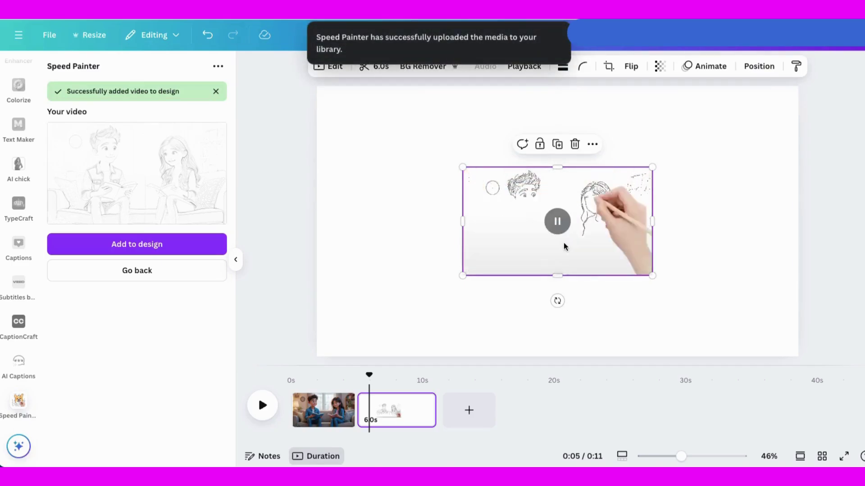
# Step: Stretch the sketch video to cover page two and play it to preview
pyautogui.moveTo(521, 226); pyautogui.dragTo(390, 145)
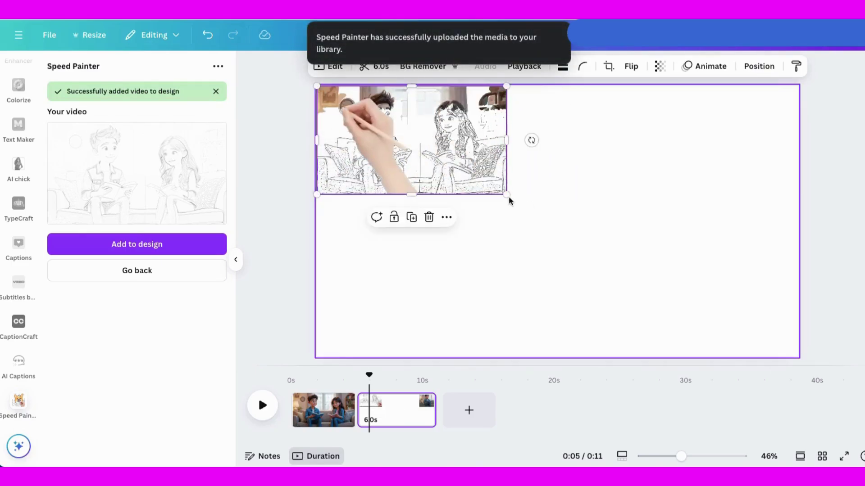
pyautogui.moveTo(522, 195); pyautogui.dragTo(788, 388)
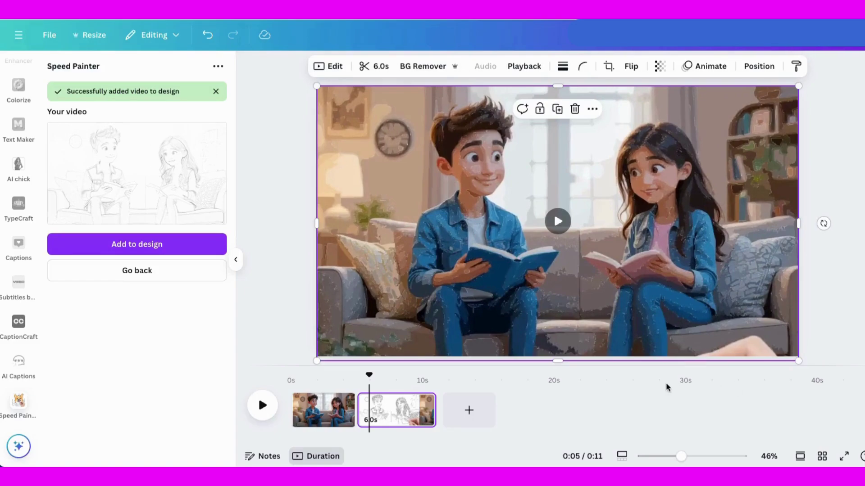
pyautogui.click(558, 222)
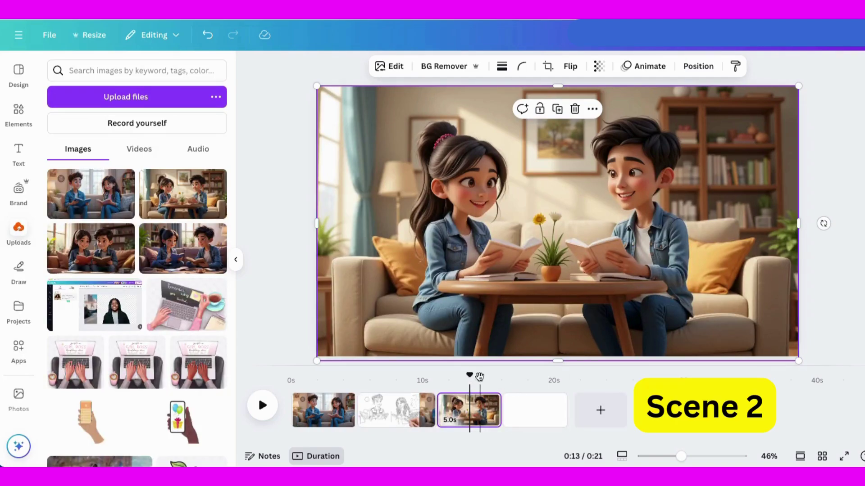
# Step: Reopen Speed Painter from the app sidebar and return to its settings form
pyautogui.moveTo(480, 376); pyautogui.dragTo(520, 376)
pyautogui.scroll(-3, 32, 361)
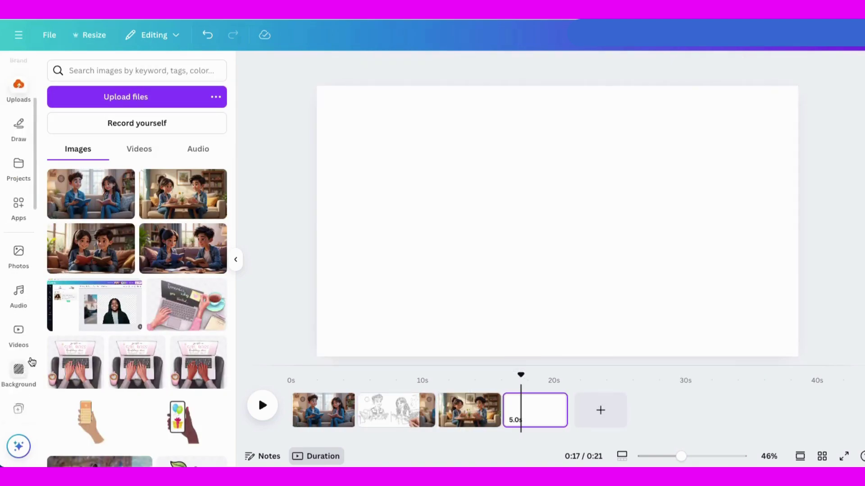
pyautogui.scroll(-8, 32, 362)
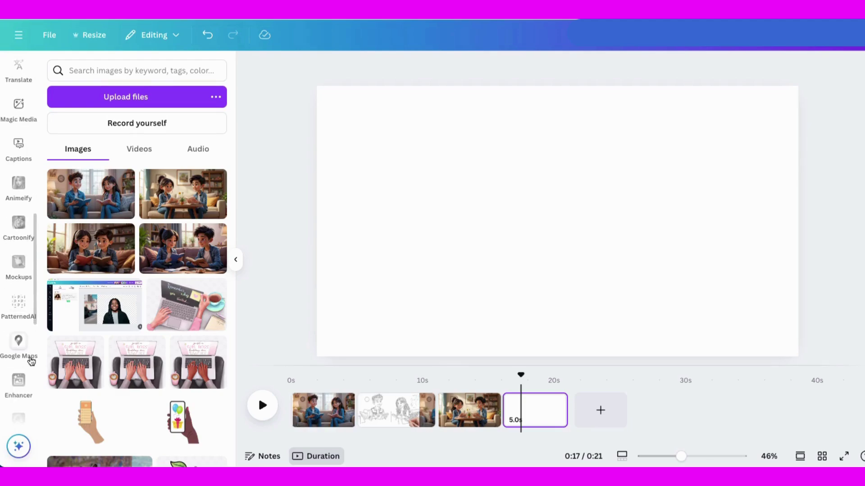
pyautogui.scroll(-8, 31, 361)
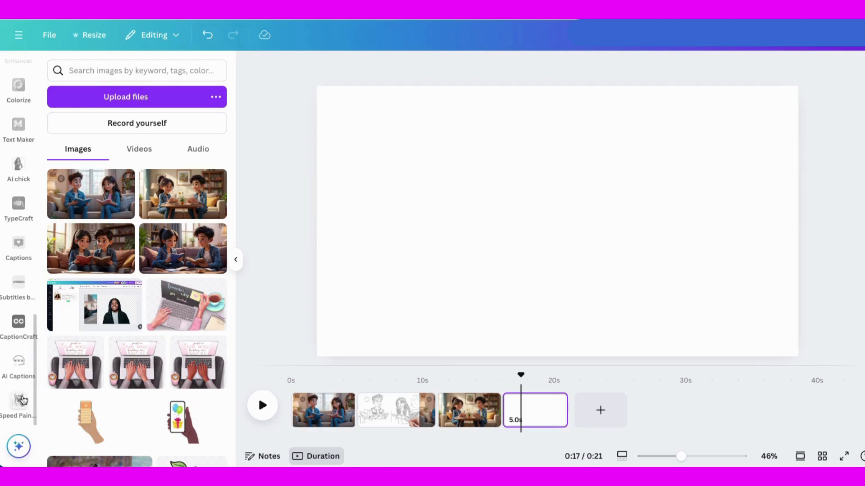
pyautogui.click(22, 400)
pyautogui.click(127, 275)
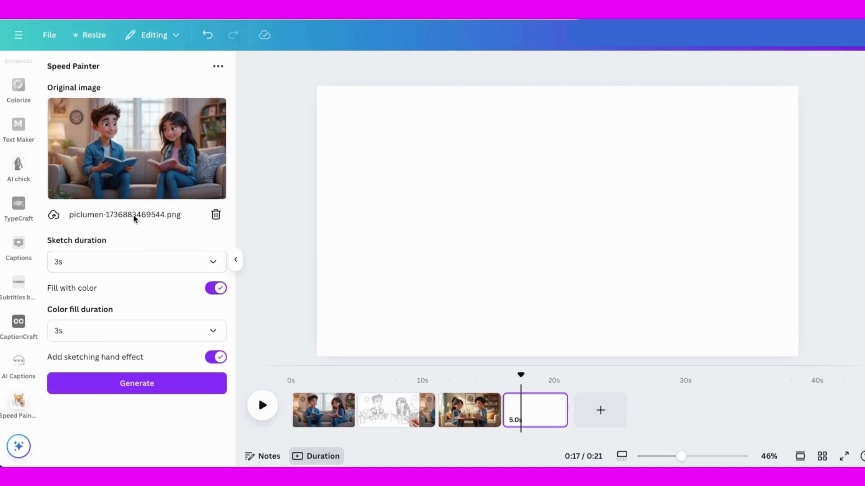
# Step: Replace the source image with piclumen-1736883477904.png and generate its sketching video
pyautogui.click(207, 216)
pyautogui.click(133, 145)
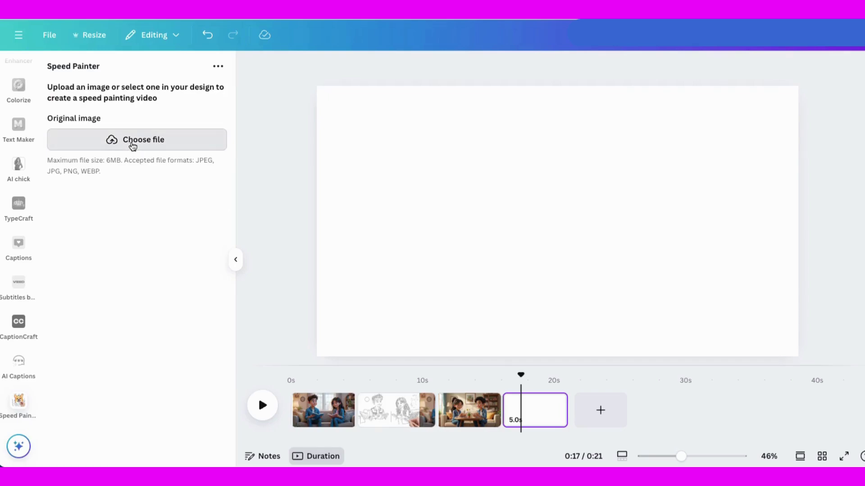
pyautogui.click(364, 264)
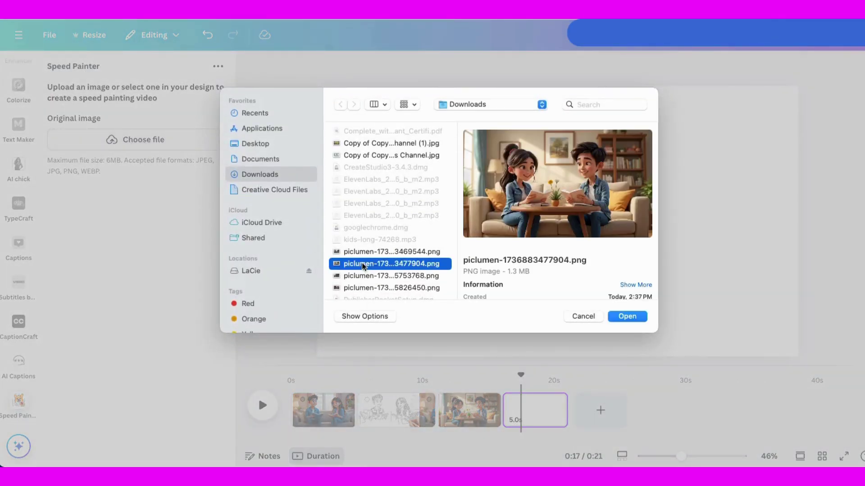
pyautogui.click(626, 317)
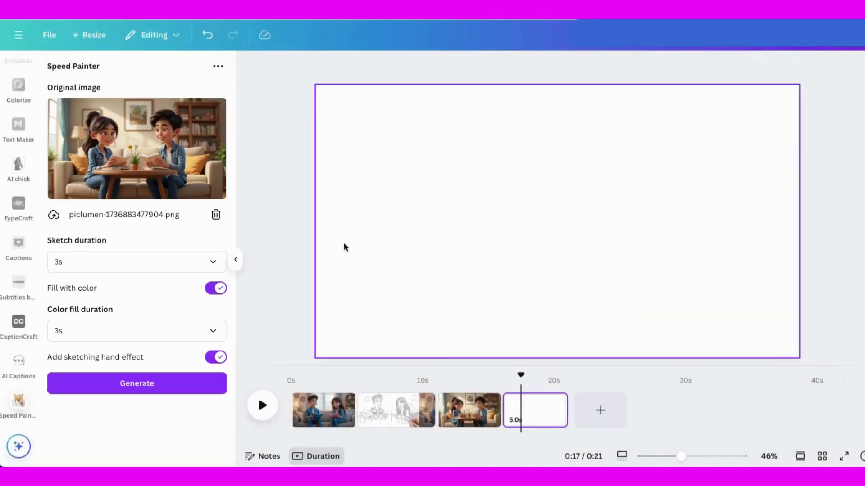
pyautogui.click(136, 384)
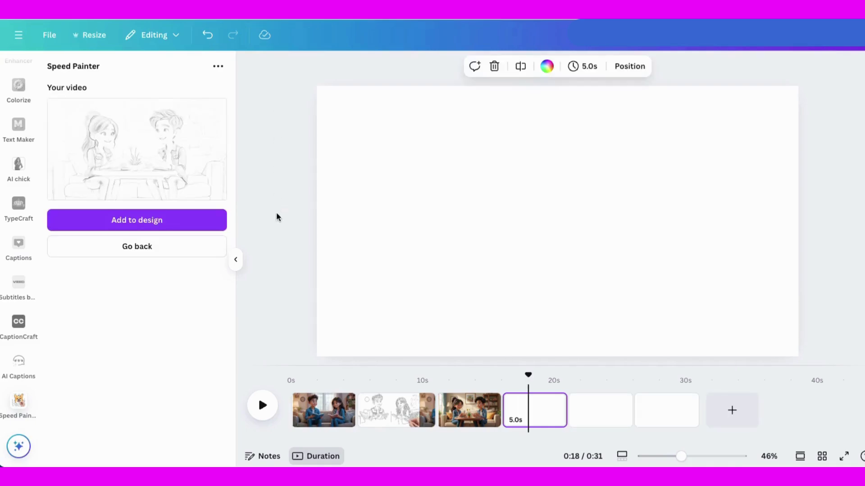
# Step: Add the table-reading sketch video and stretch it to fill the fourth page
pyautogui.click(130, 223)
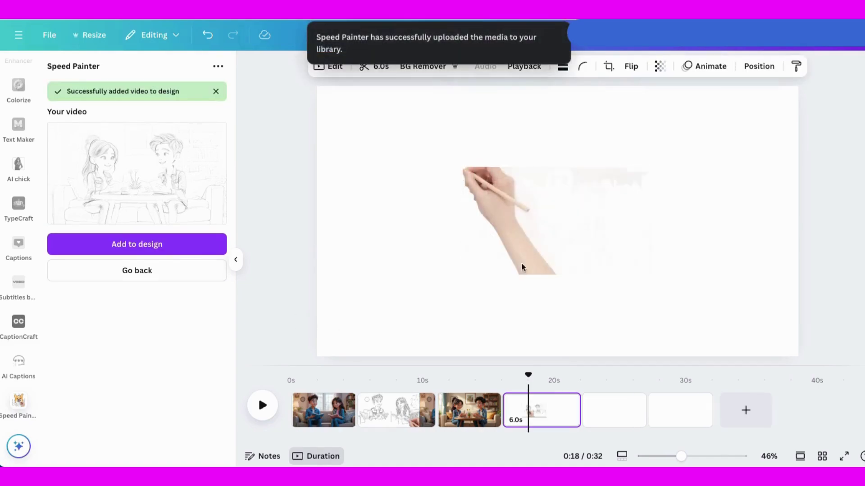
pyautogui.moveTo(531, 198)
pyautogui.mouseDown()
pyautogui.moveTo(453, 144)
pyautogui.moveTo(386, 117)
pyautogui.mouseUp()
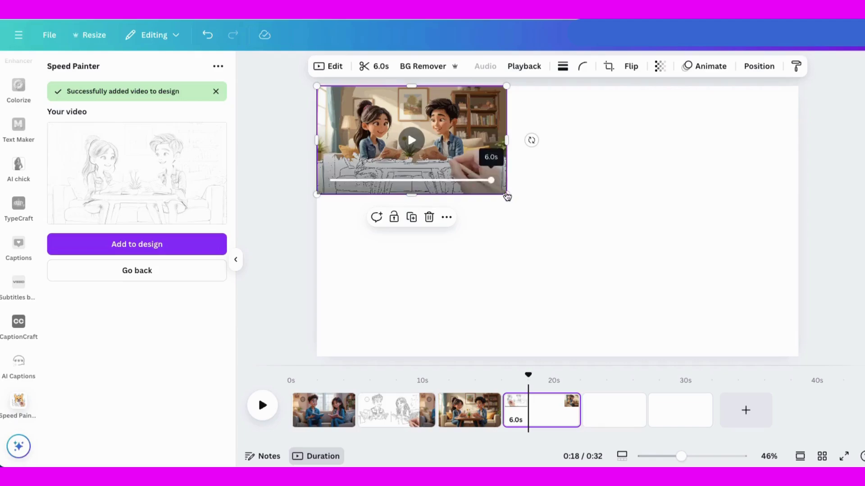
pyautogui.moveTo(506, 195); pyautogui.dragTo(774, 403)
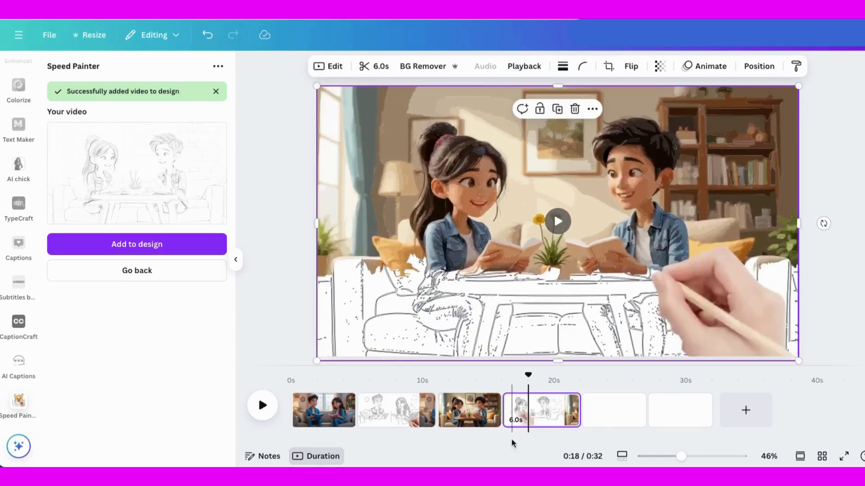
# Step: Shorten the last cartoon page's duration on the timeline and rewind the preview
pyautogui.click(609, 414)
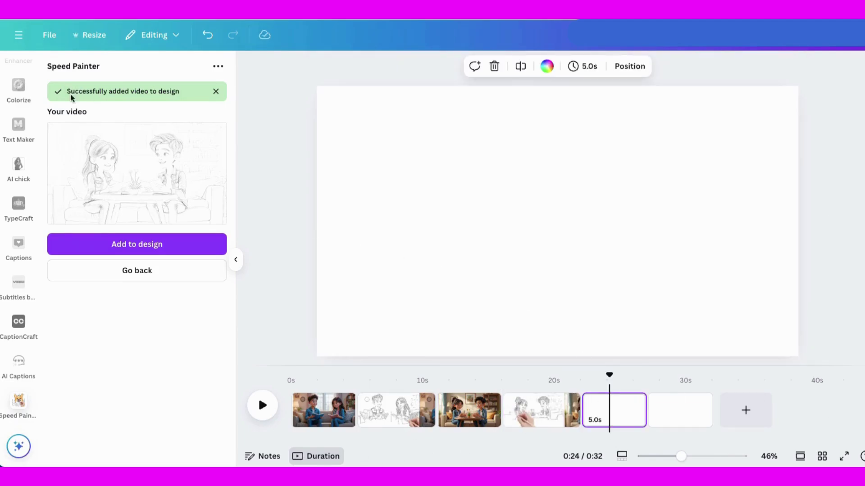
pyautogui.click(178, 278)
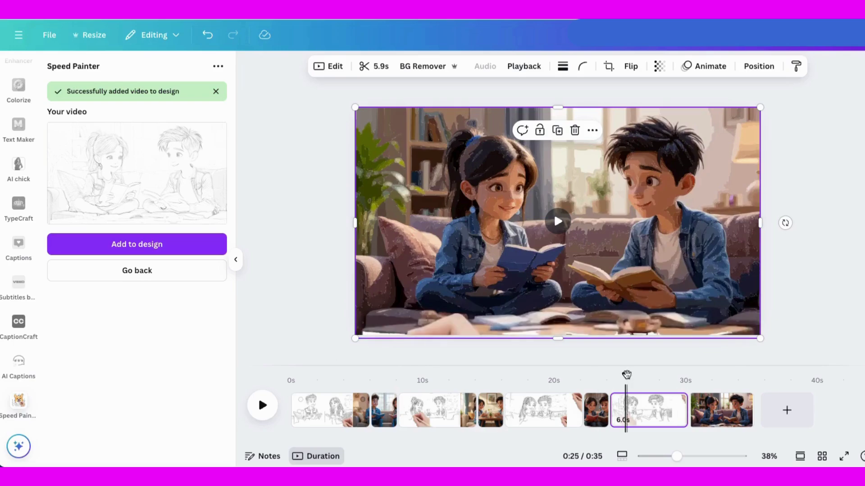
pyautogui.moveTo(625, 375); pyautogui.dragTo(220, 374)
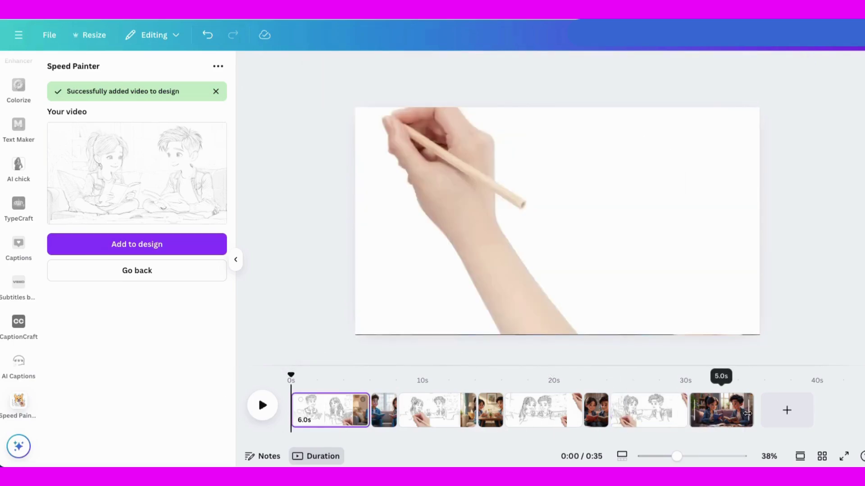
pyautogui.moveTo(751, 411); pyautogui.dragTo(713, 413)
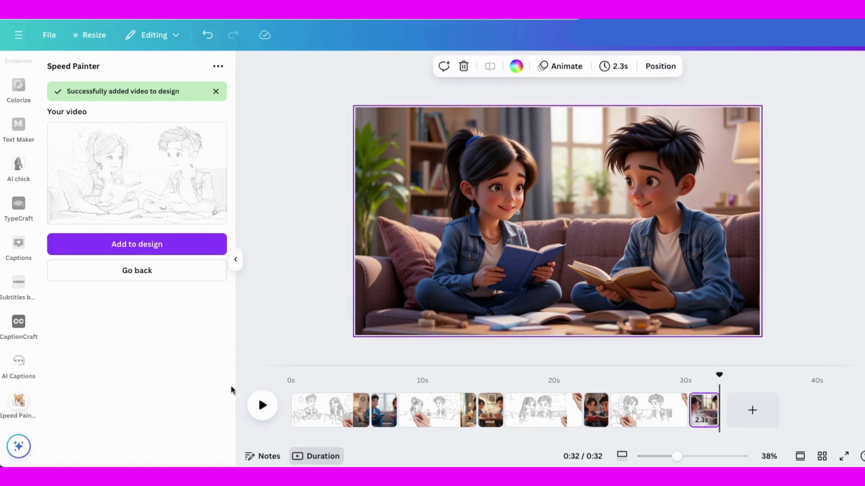
pyautogui.moveTo(711, 372); pyautogui.dragTo(290, 375)
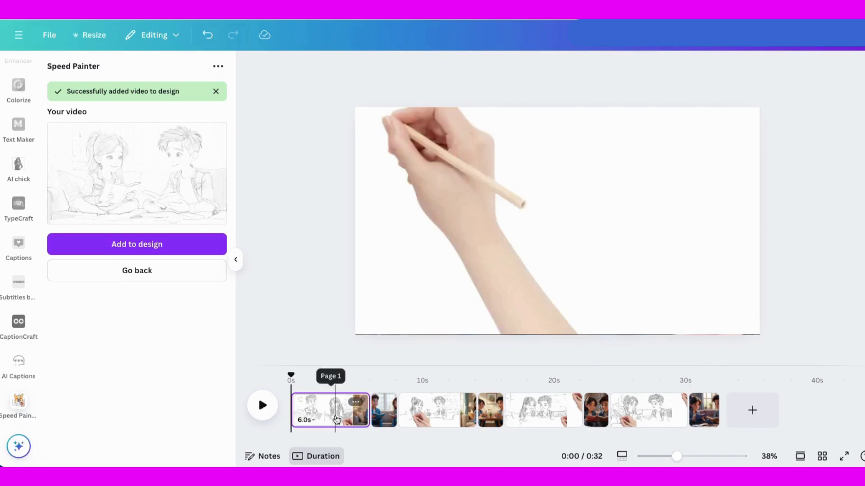
# Step: Play and pause the preview, then scrub from 0:11 through the later sketch scenes
pyautogui.click(262, 405)
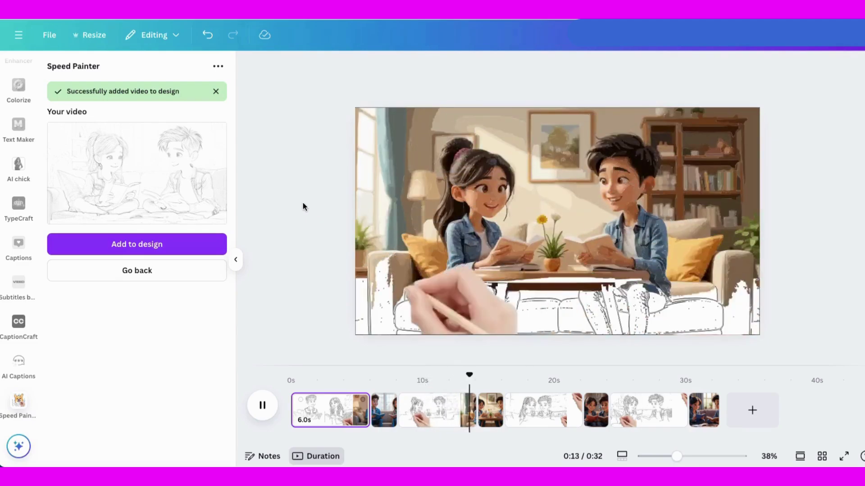
pyautogui.click(262, 407)
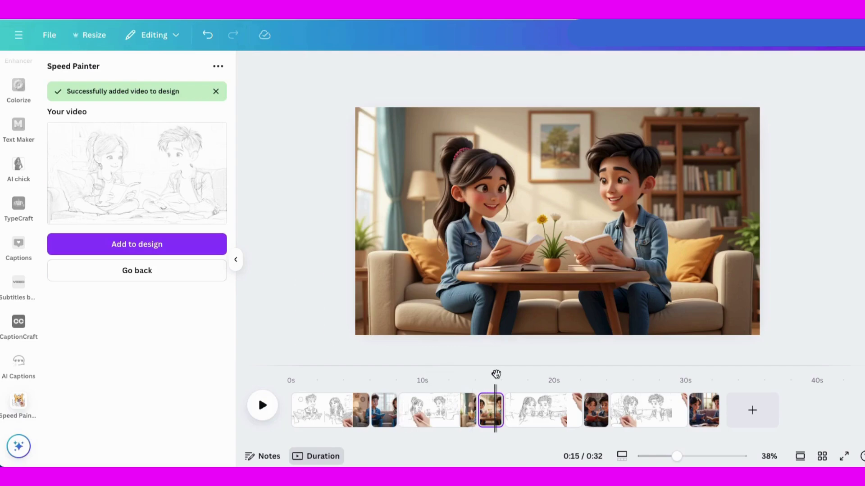
pyautogui.moveTo(494, 375)
pyautogui.mouseDown()
pyautogui.moveTo(439, 377)
pyautogui.moveTo(492, 390)
pyautogui.moveTo(336, 390)
pyautogui.moveTo(580, 404)
pyautogui.mouseUp()
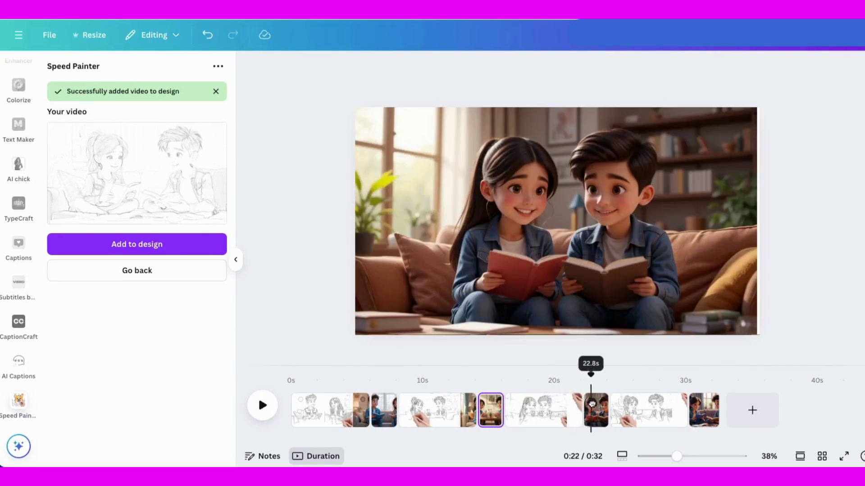
pyautogui.moveTo(591, 403); pyautogui.dragTo(709, 404)
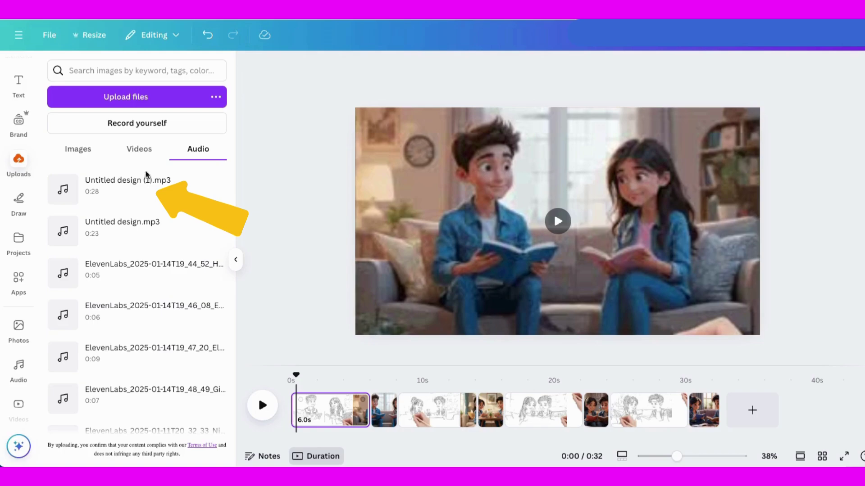
# Step: Add Untitled design (1).mp3, split it once, and start the second piece near 10s
pyautogui.click(107, 182)
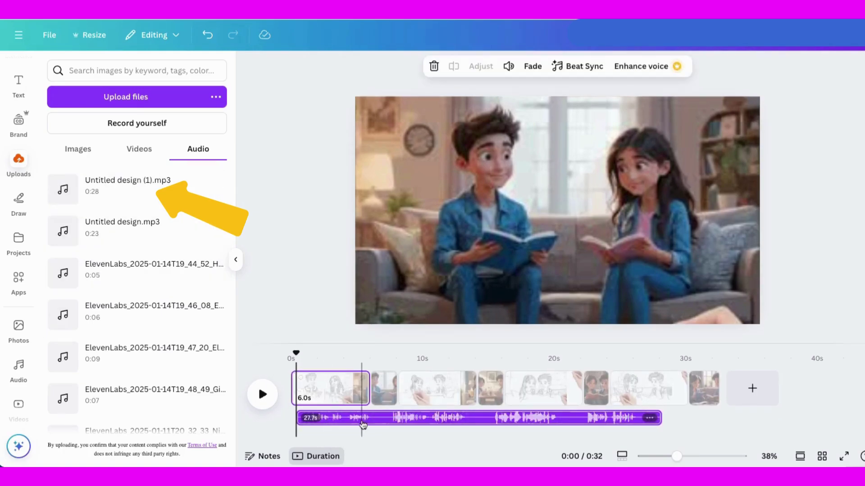
pyautogui.rightClick(383, 421)
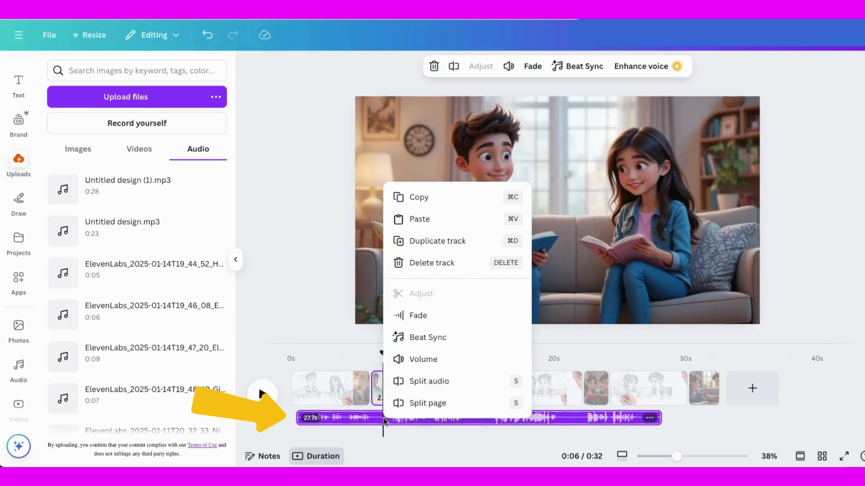
pyautogui.click(426, 388)
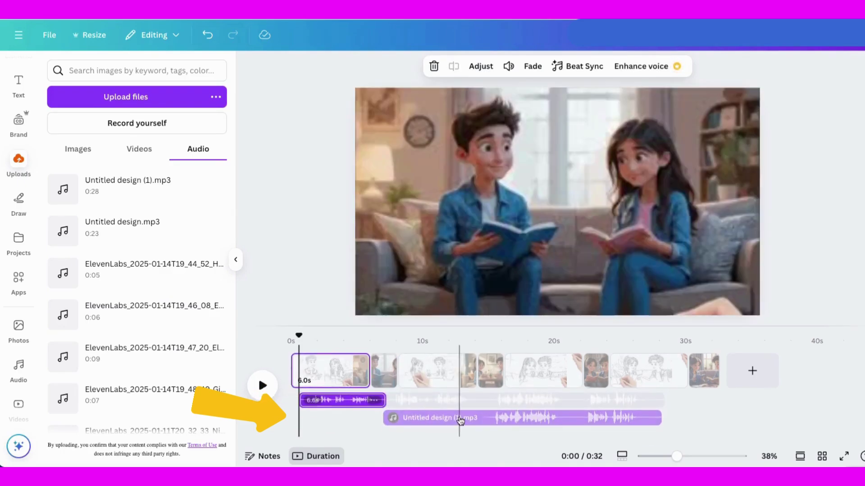
pyautogui.moveTo(514, 419); pyautogui.dragTo(541, 426)
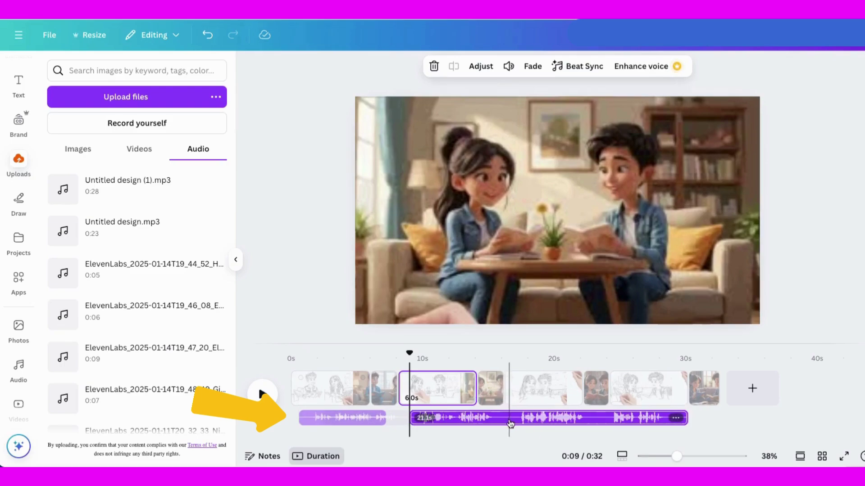
# Step: Split the voiceover again at 0:16 and 24s, moving the last piece to start near 25s
pyautogui.rightClick(507, 421)
pyautogui.click(550, 380)
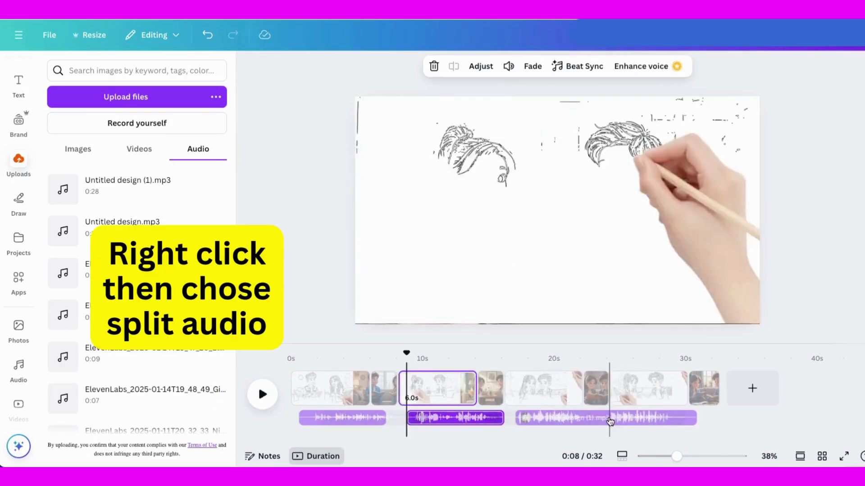
pyautogui.click(604, 428)
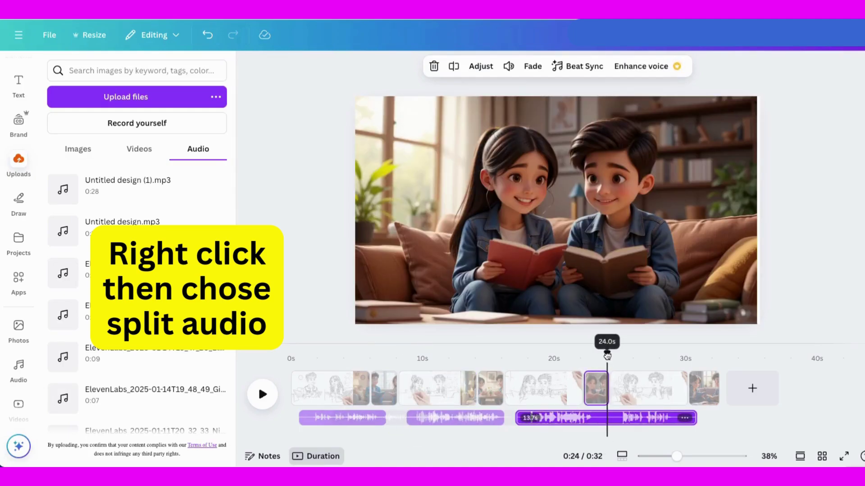
pyautogui.rightClick(609, 421)
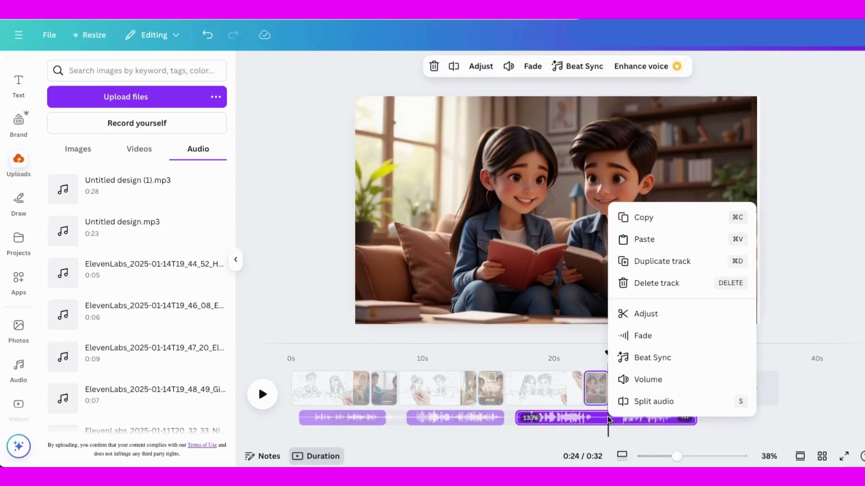
pyautogui.click(648, 401)
pyautogui.moveTo(633, 419); pyautogui.dragTo(649, 419)
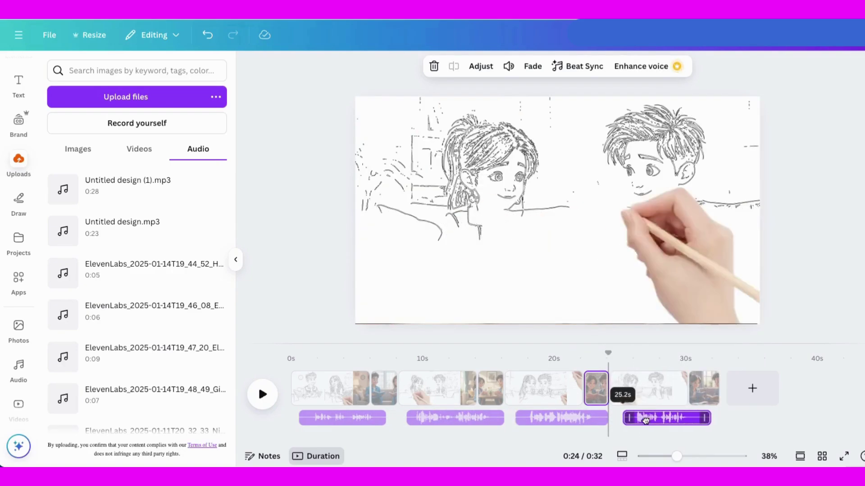
# Step: Trim the start of the first voiceover clip and check each clip's timing
pyautogui.click(563, 418)
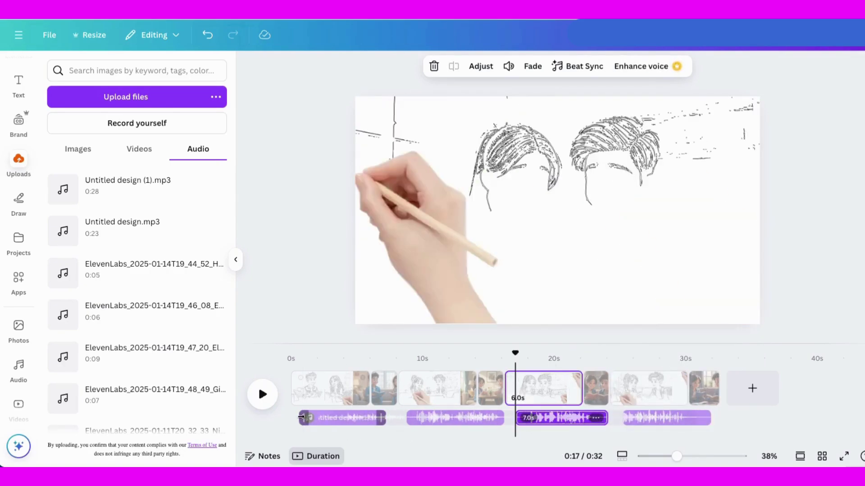
pyautogui.moveTo(301, 418); pyautogui.dragTo(304, 418)
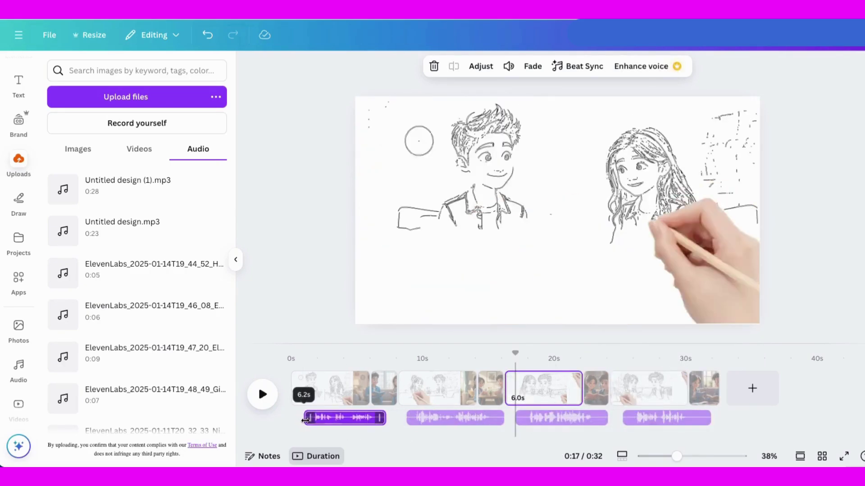
pyautogui.click(446, 418)
pyautogui.click(529, 421)
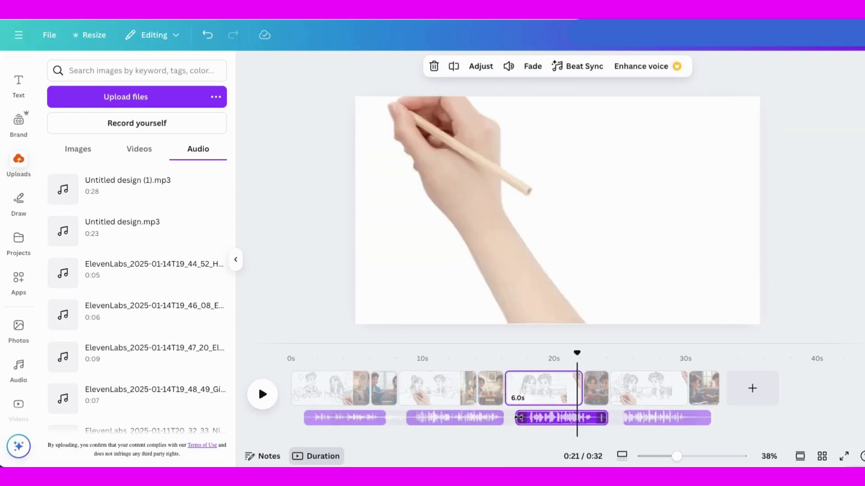
# Step: Align the third voiceover clip with its scene and move the last clip to start near 24.8s
pyautogui.click(518, 417)
pyautogui.moveTo(651, 457); pyautogui.dragTo(672, 459)
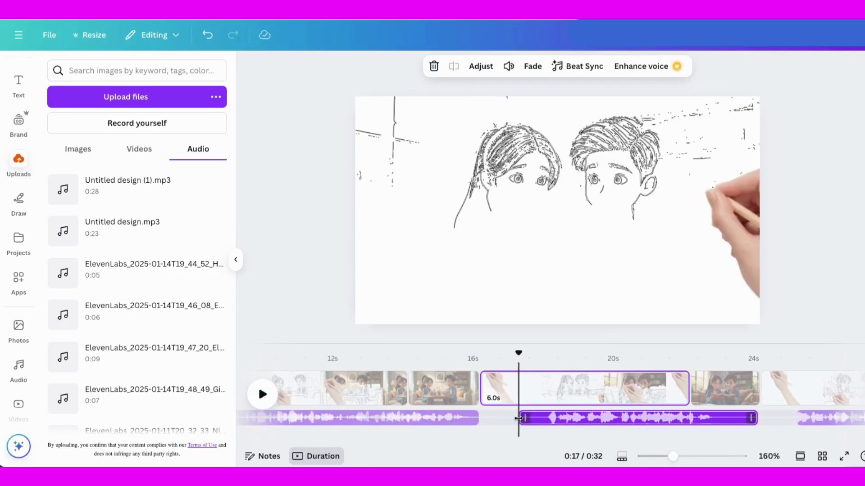
pyautogui.moveTo(518, 419)
pyautogui.mouseDown()
pyautogui.moveTo(535, 418)
pyautogui.moveTo(516, 417)
pyautogui.mouseUp()
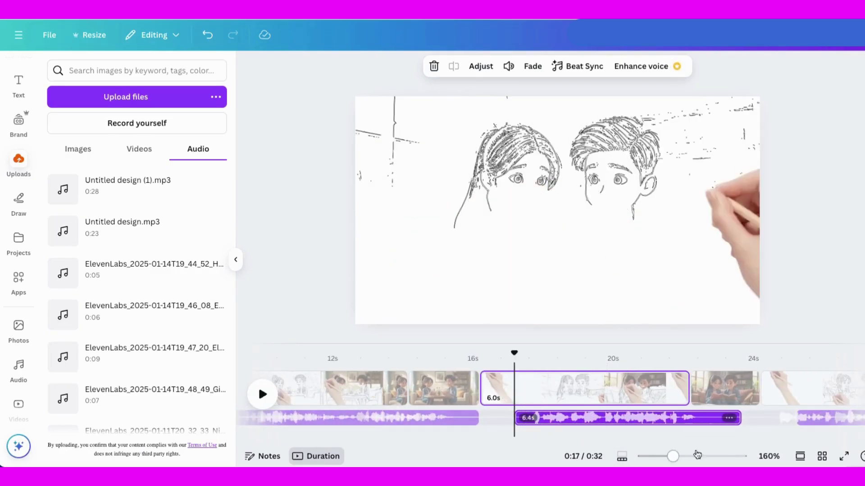
pyautogui.click(798, 402)
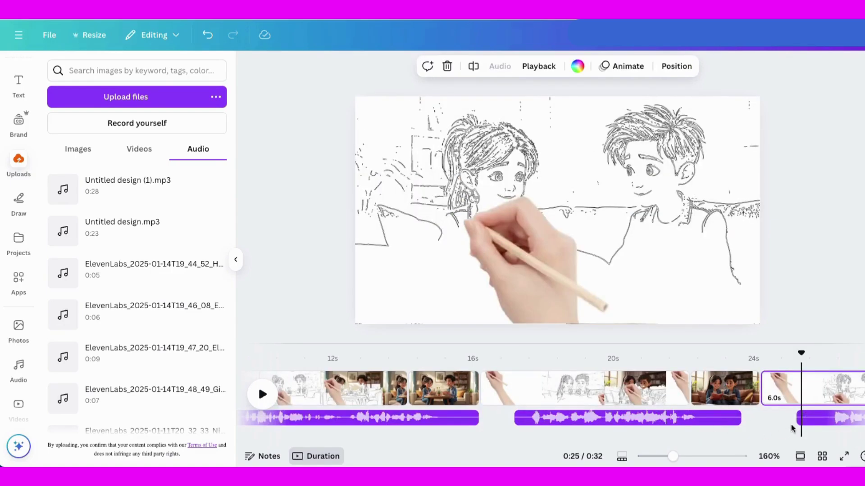
pyautogui.moveTo(798, 421); pyautogui.dragTo(748, 420)
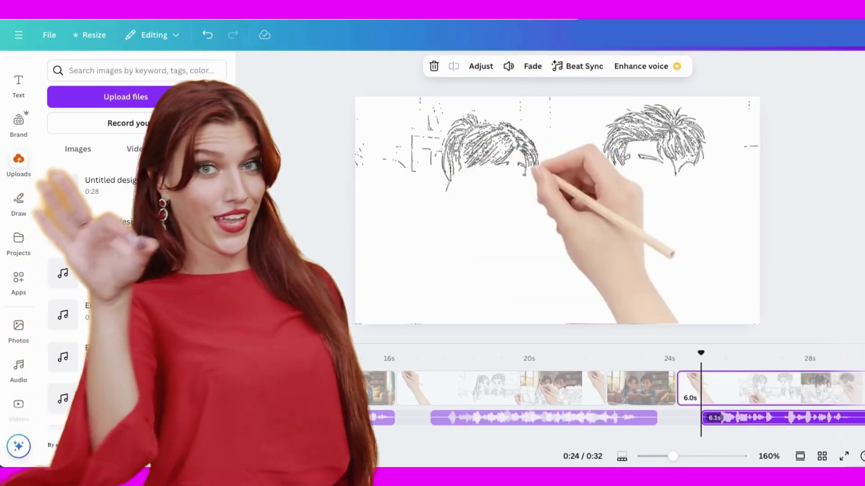
# Step: Zoom the timeline out and review the voiceover clips against each scene page, from the first to the last 2.3s page
pyautogui.moveTo(673, 456); pyautogui.dragTo(661, 456)
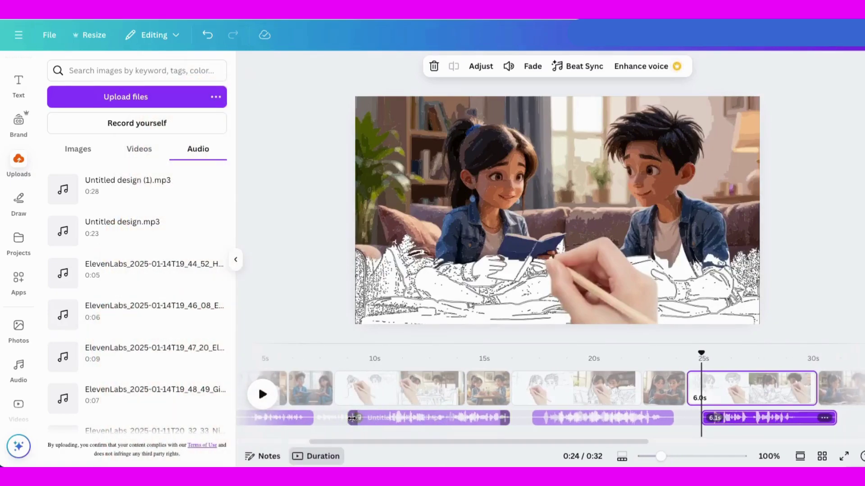
pyautogui.click(353, 421)
pyautogui.click(352, 359)
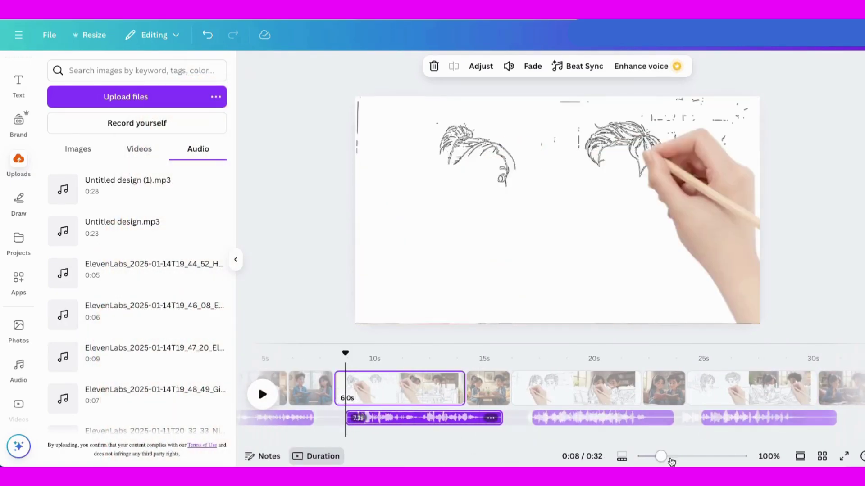
pyautogui.moveTo(661, 456); pyautogui.dragTo(656, 457)
pyautogui.click(372, 414)
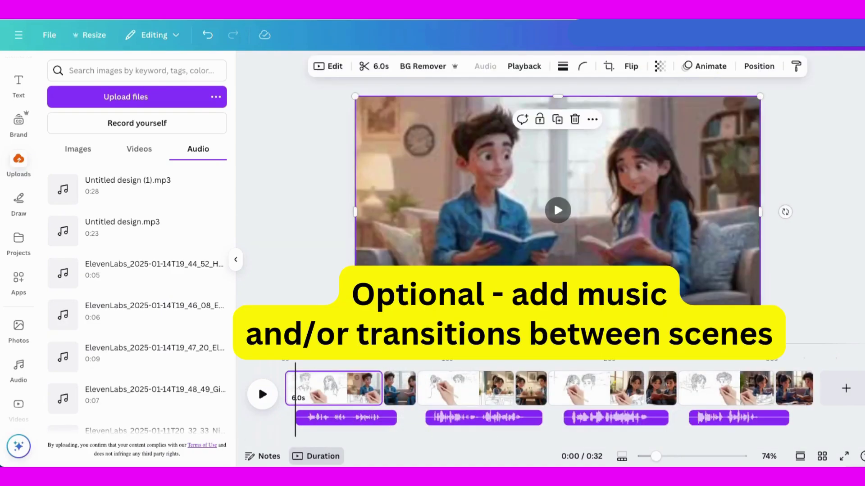
pyautogui.click(399, 388)
pyautogui.click(463, 383)
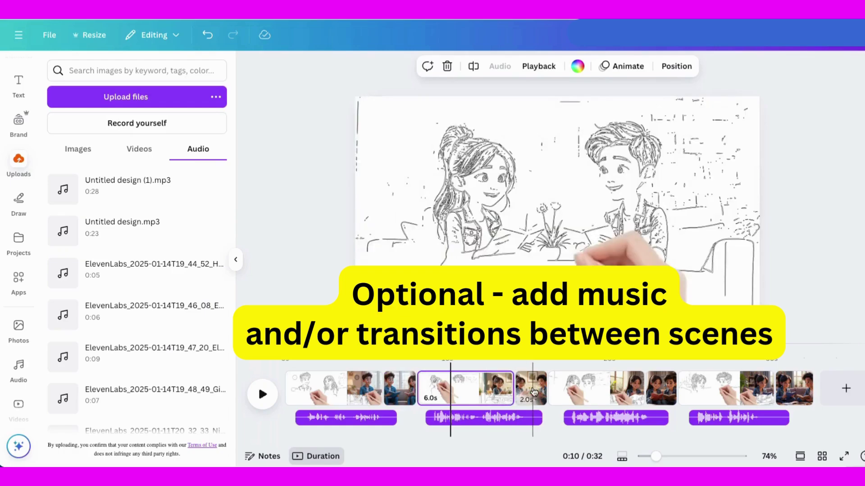
pyautogui.click(572, 387)
pyautogui.click(668, 387)
pyautogui.click(782, 387)
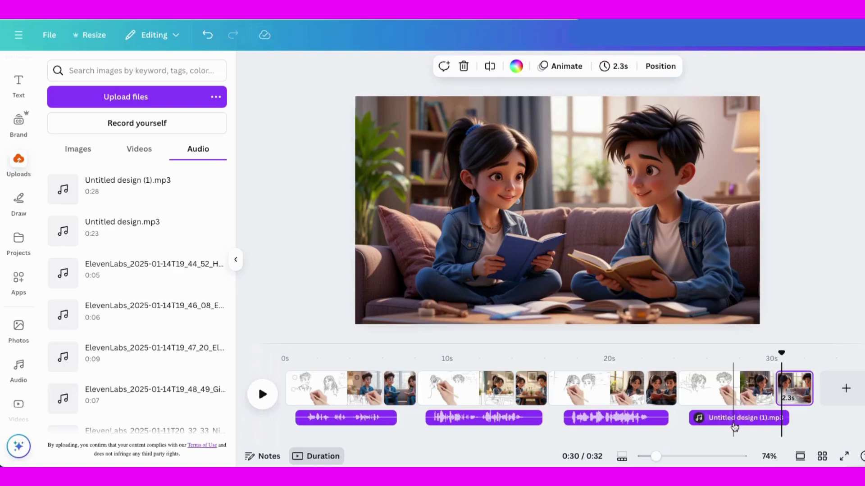
# Step: Check the last voiceover clip, then play the video from the beginning
pyautogui.click(734, 422)
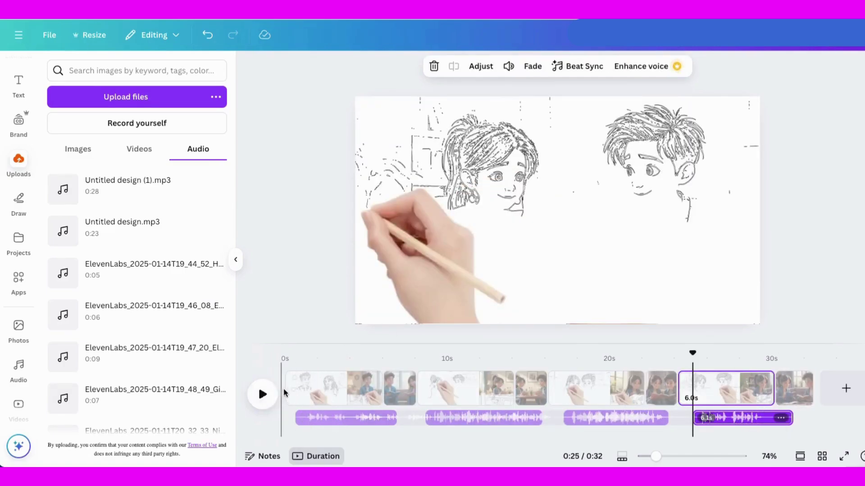
pyautogui.moveTo(692, 352); pyautogui.dragTo(289, 354)
pyautogui.click(265, 396)
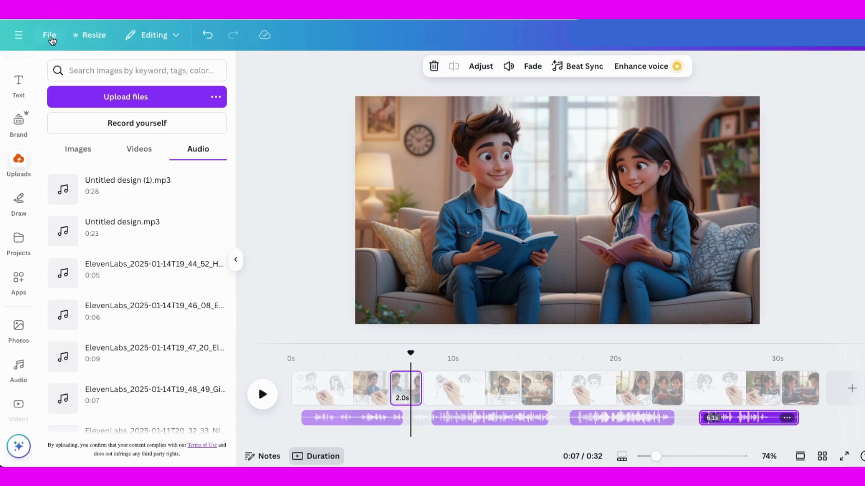
# Step: Download all pages of the design as a 1080p MP4 video
pyautogui.click(50, 37)
pyautogui.click(91, 282)
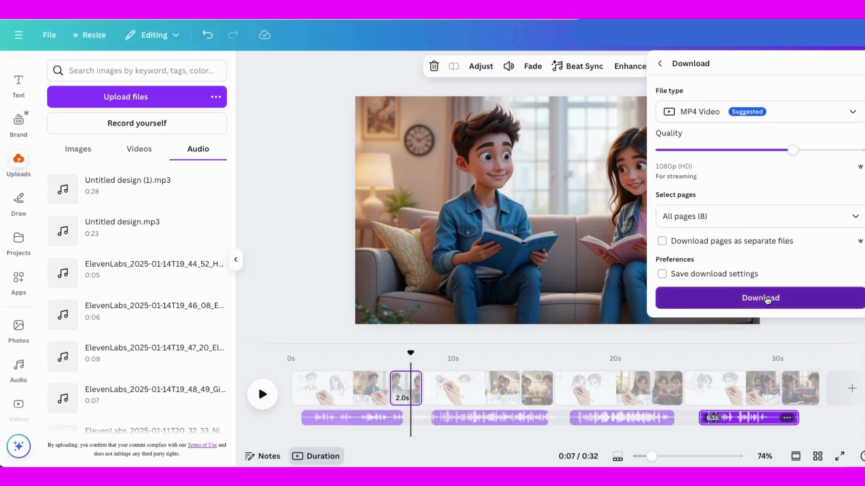
pyautogui.click(768, 299)
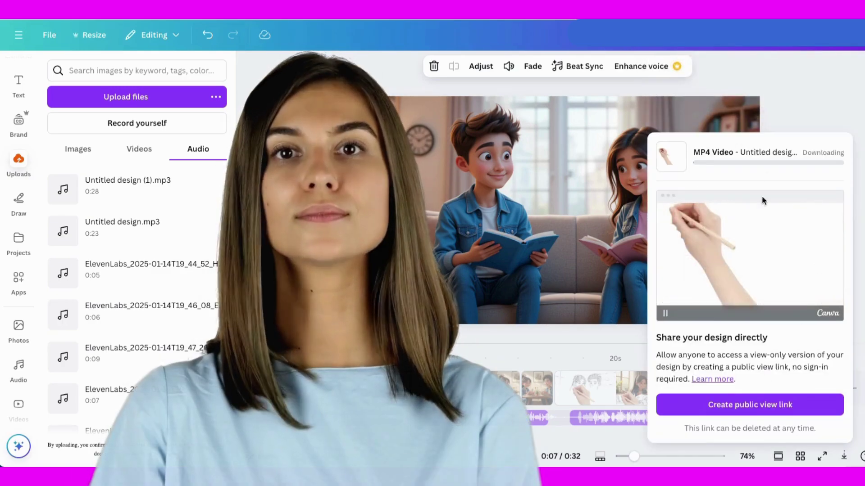